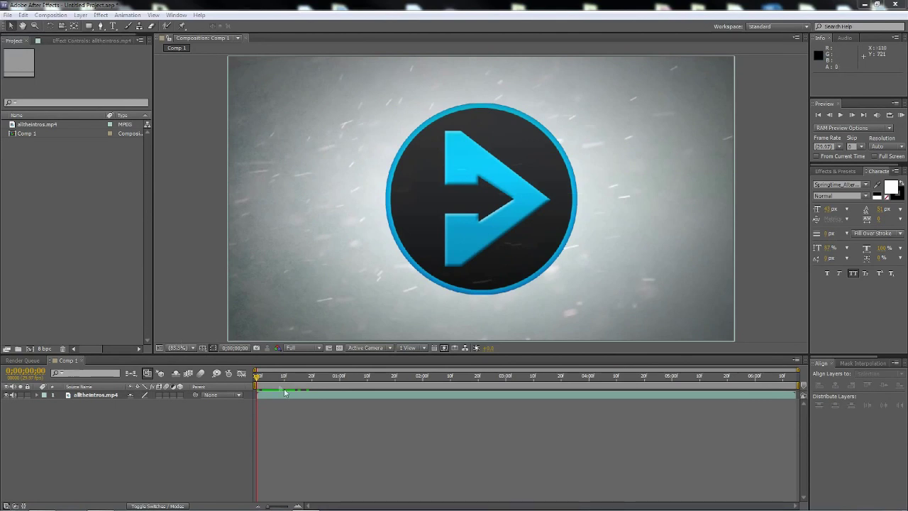
Scrub the Comp 1 intro from 0;00;00;22 to about 0;00;03;29 to preview the DIDS title.
click(317, 376)
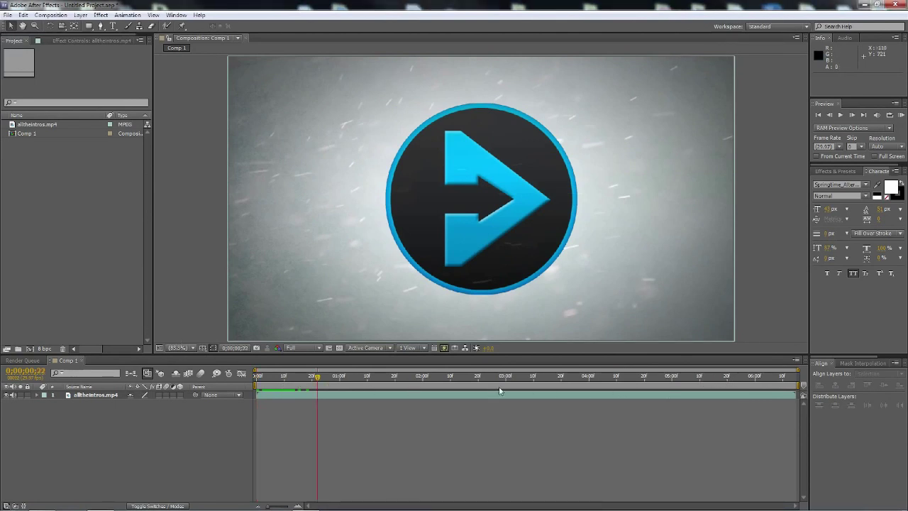
click(414, 377)
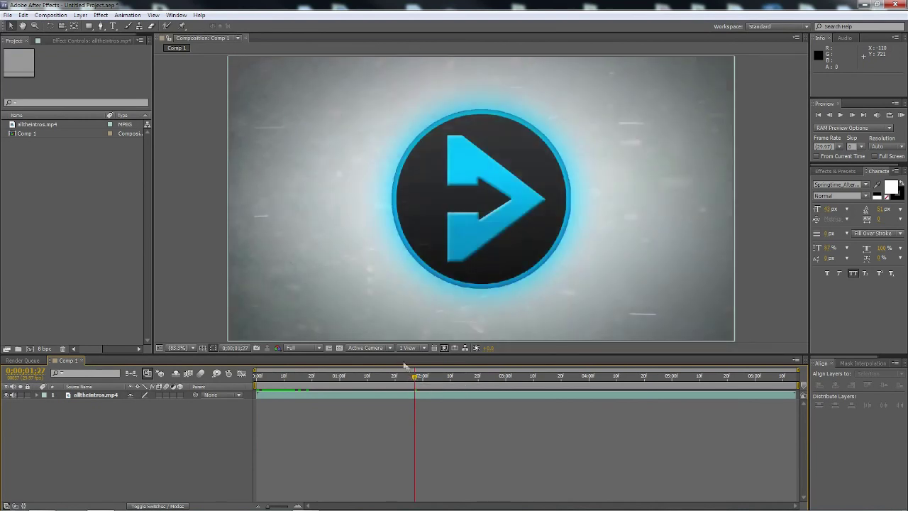
click(442, 376)
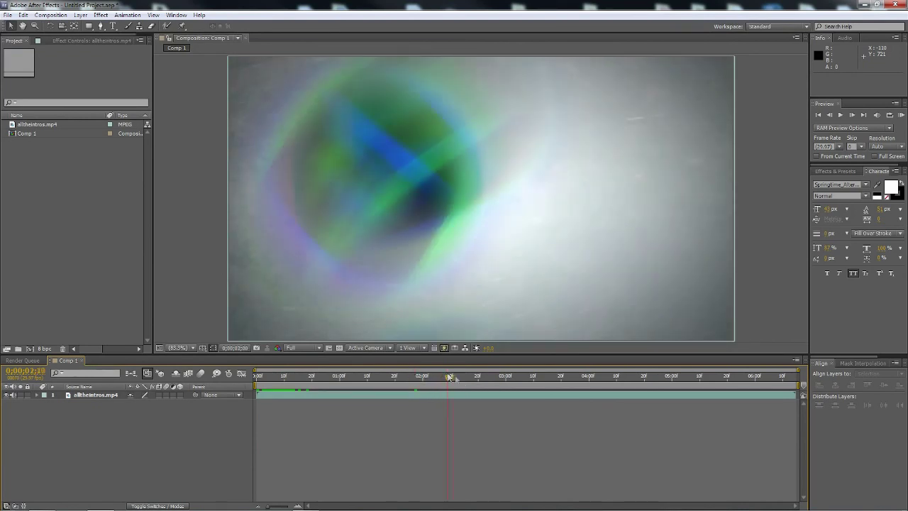
drag(443, 376, 551, 376)
click(737, 382)
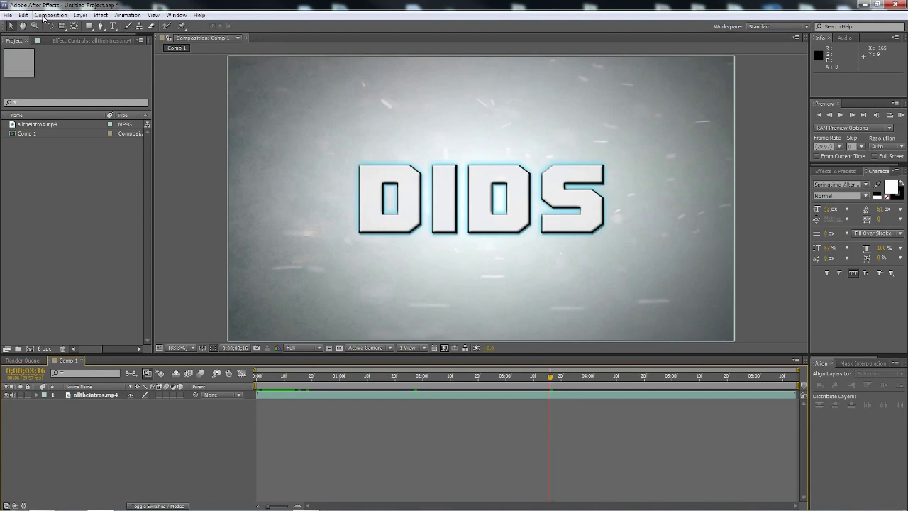
Queue Comp 1 with Composition > Make Movie, glancing at the timeline before returning to the Render Queue.
click(49, 15)
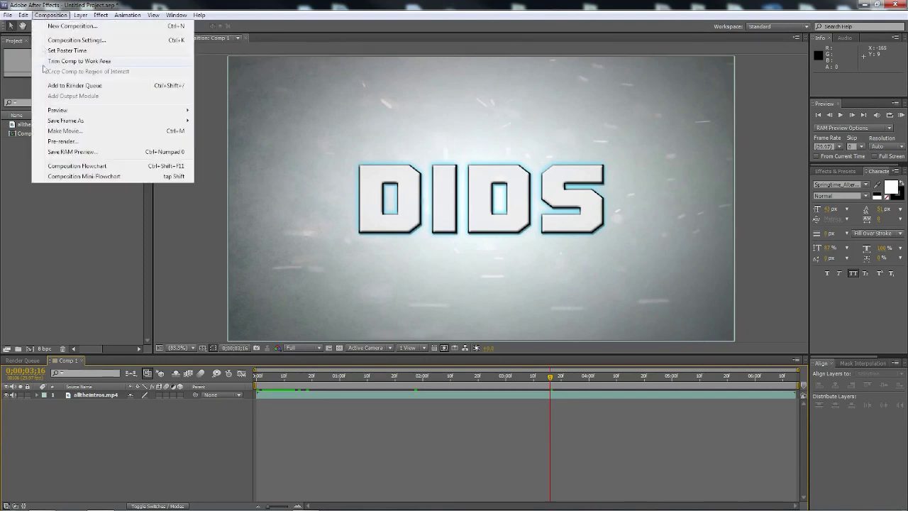
click(63, 131)
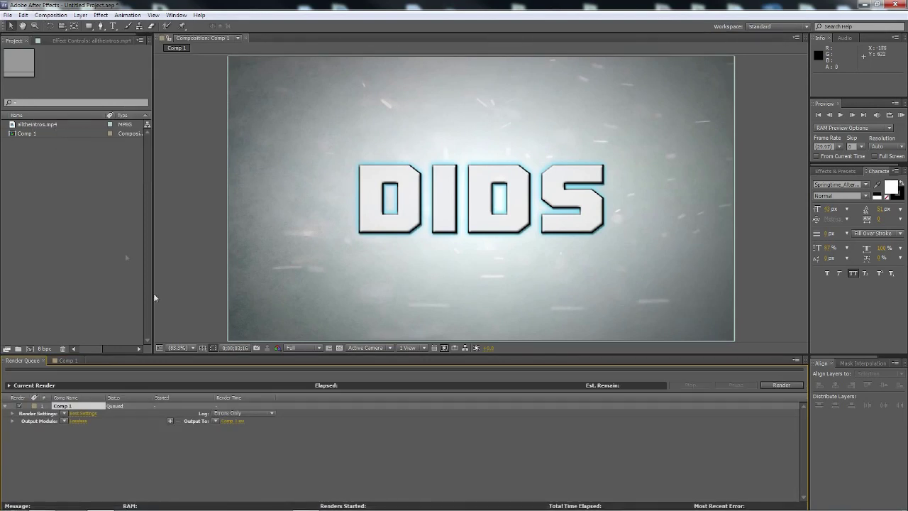
click(65, 360)
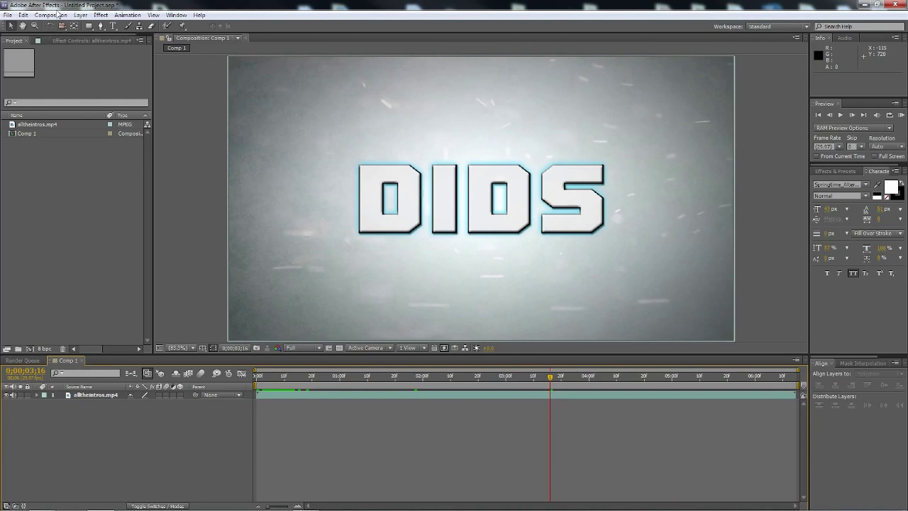
click(18, 362)
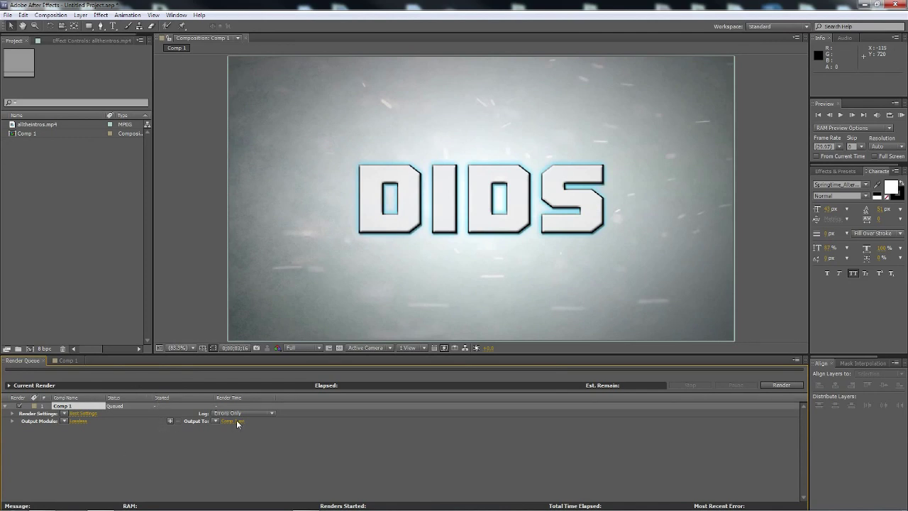
Keep Best Settings as Comp 1's render settings preset.
click(64, 413)
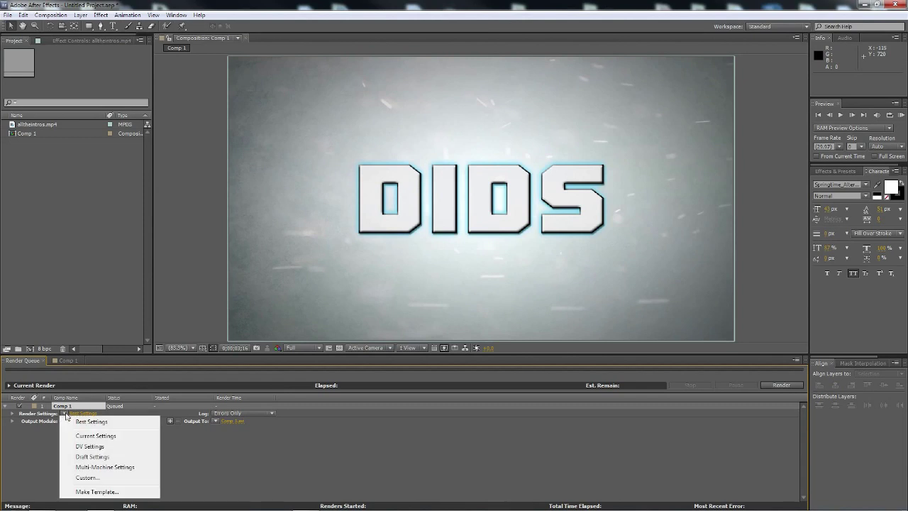
click(86, 416)
click(212, 461)
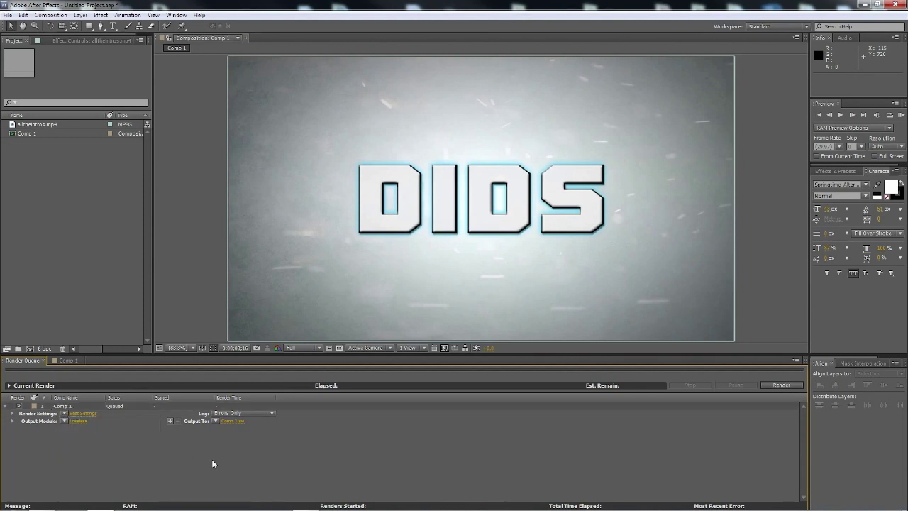
Set the output file name to introfortutorial on the Desktop.
click(228, 420)
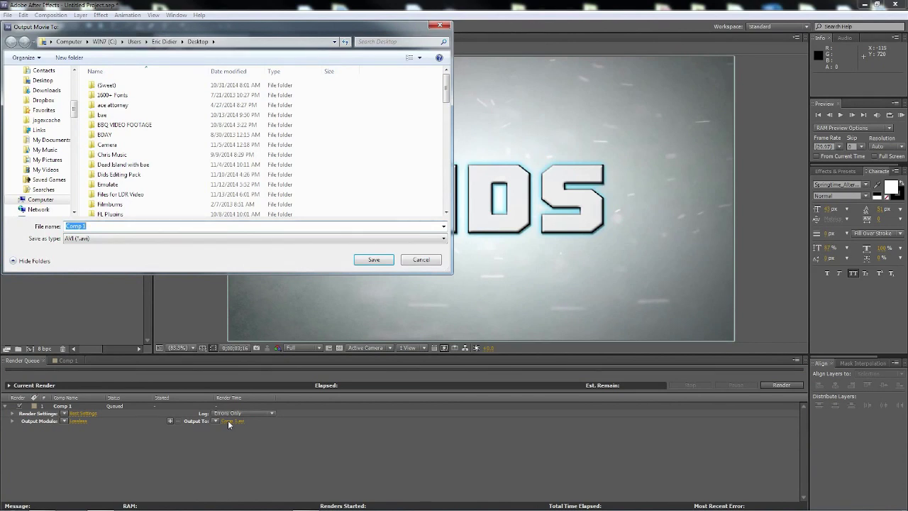
text(introfortutorial)
key(Return)
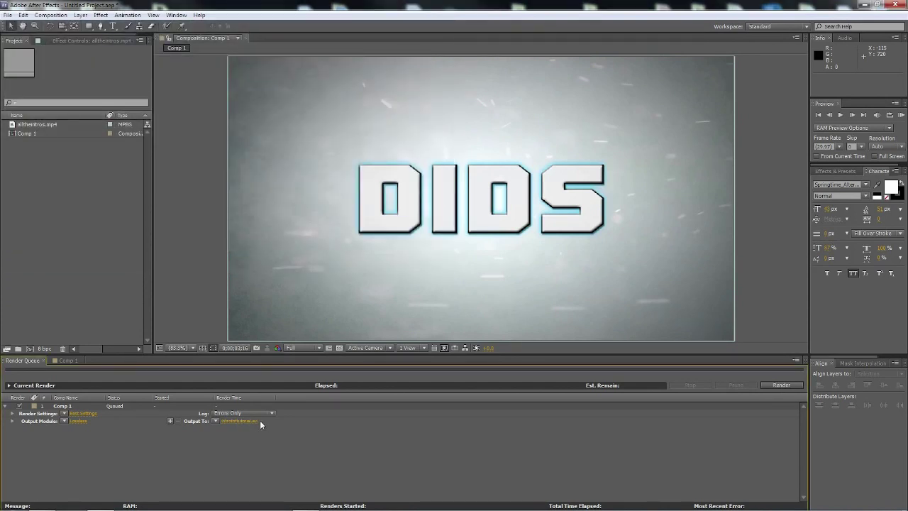
click(82, 421)
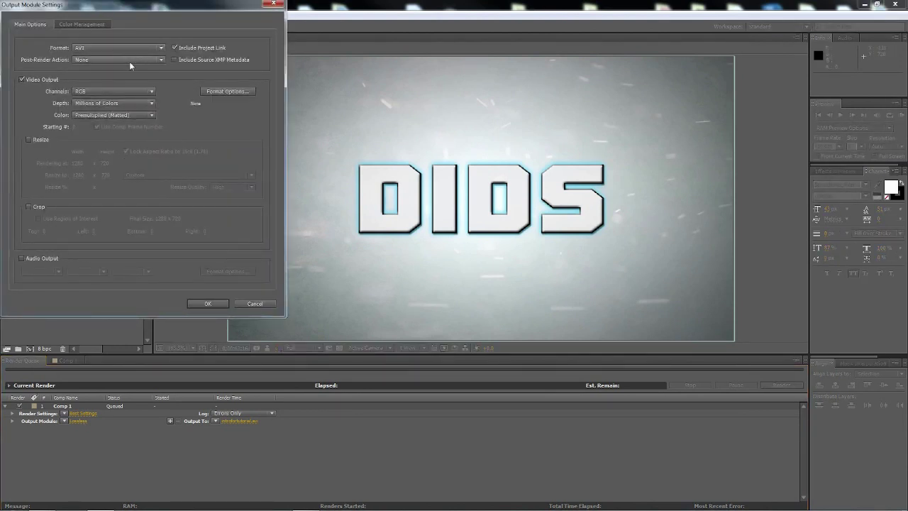
Change the Output Module format from Lossless to H.264 and bring up its format options.
click(273, 4)
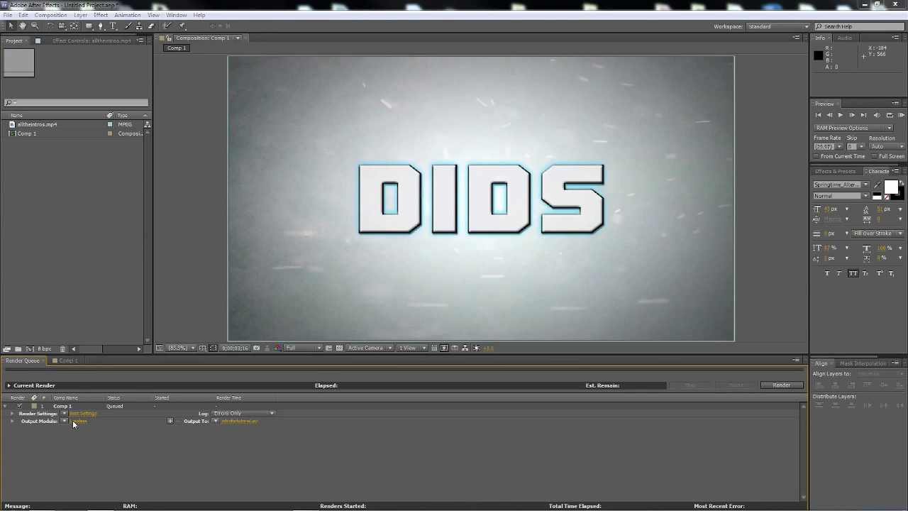
click(73, 420)
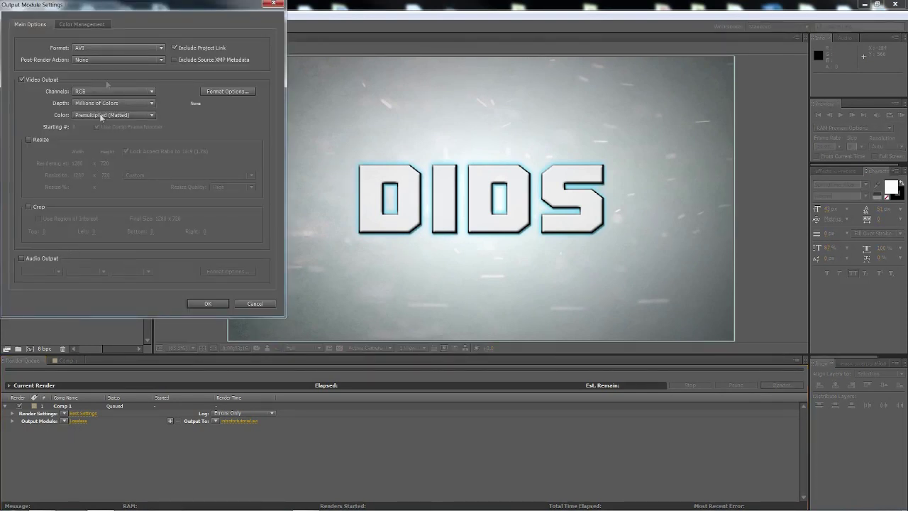
click(104, 48)
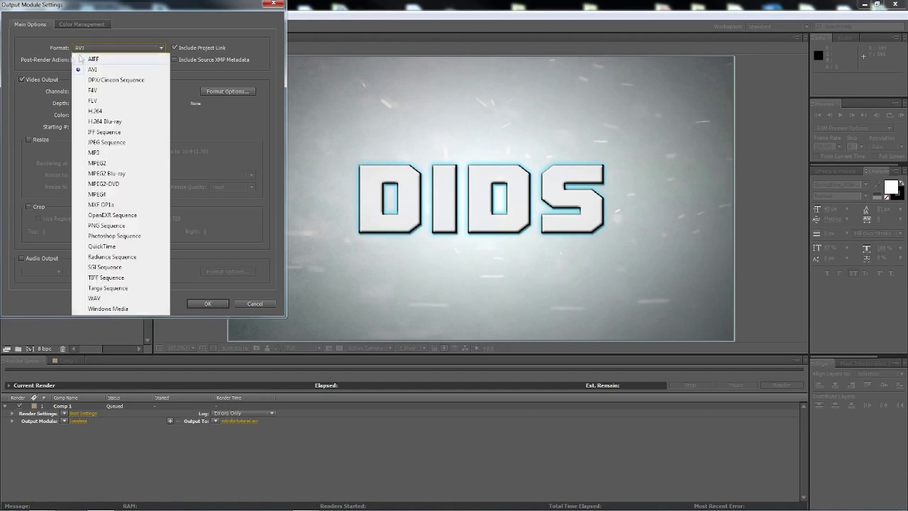
click(116, 111)
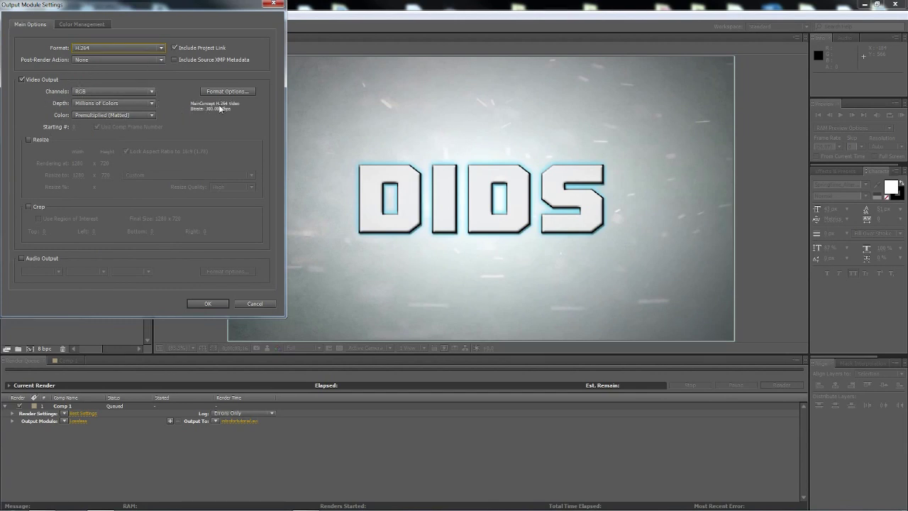
click(225, 92)
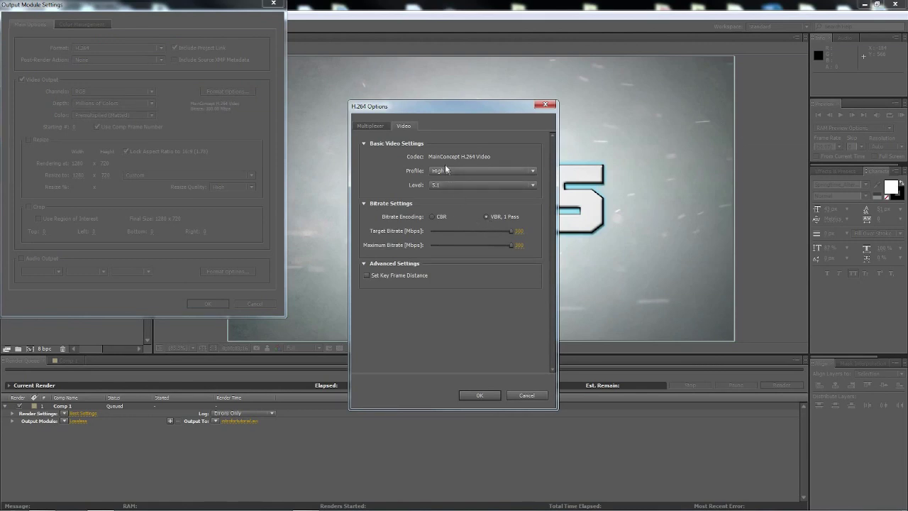
Keep the H.264 video at High profile, level 5.1.
click(447, 185)
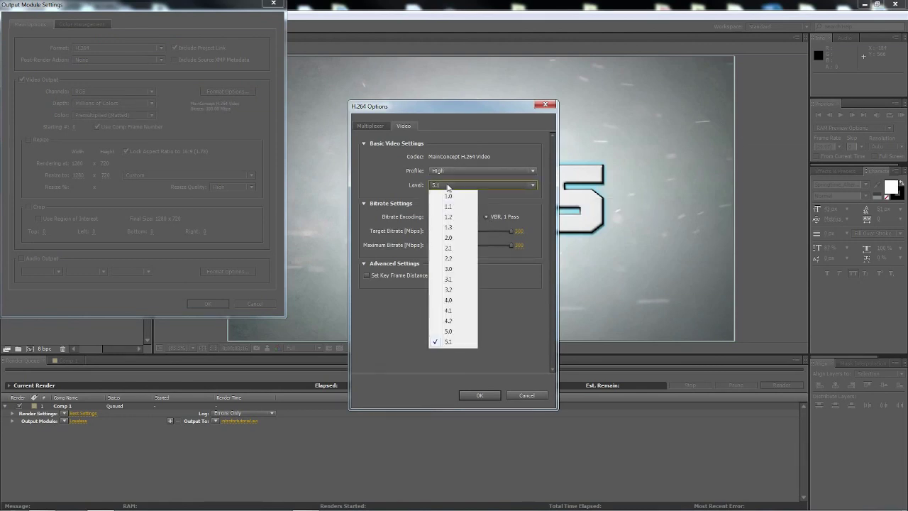
click(486, 199)
click(482, 171)
click(447, 203)
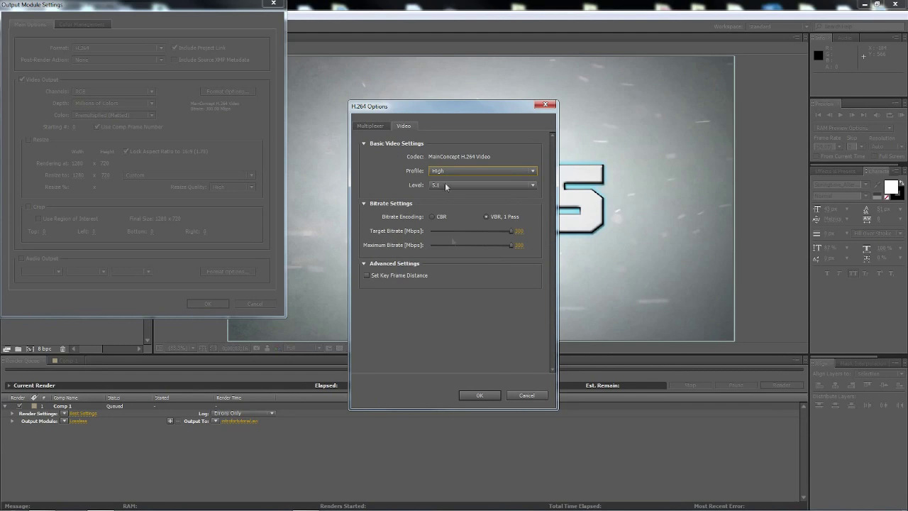
Confirm MP4 multiplexing with Standard stream compatibility and accept the H.264 options.
click(380, 128)
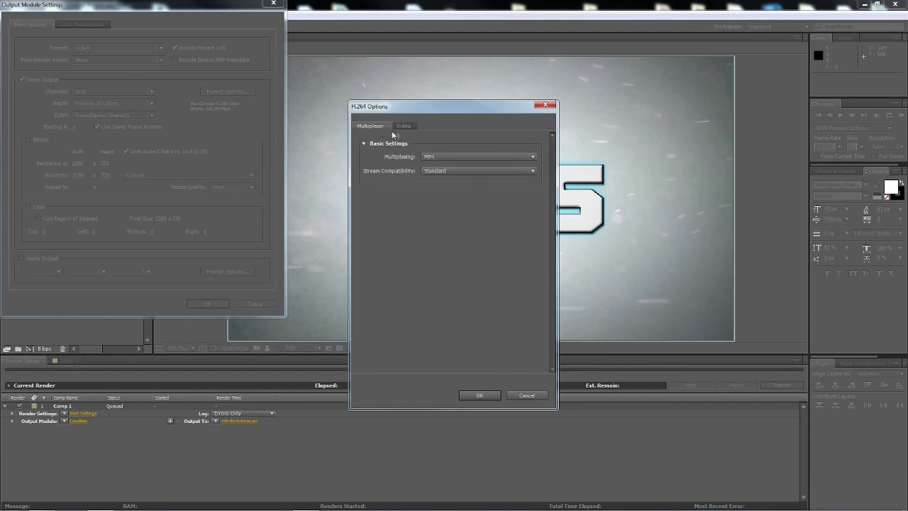
click(427, 157)
click(429, 165)
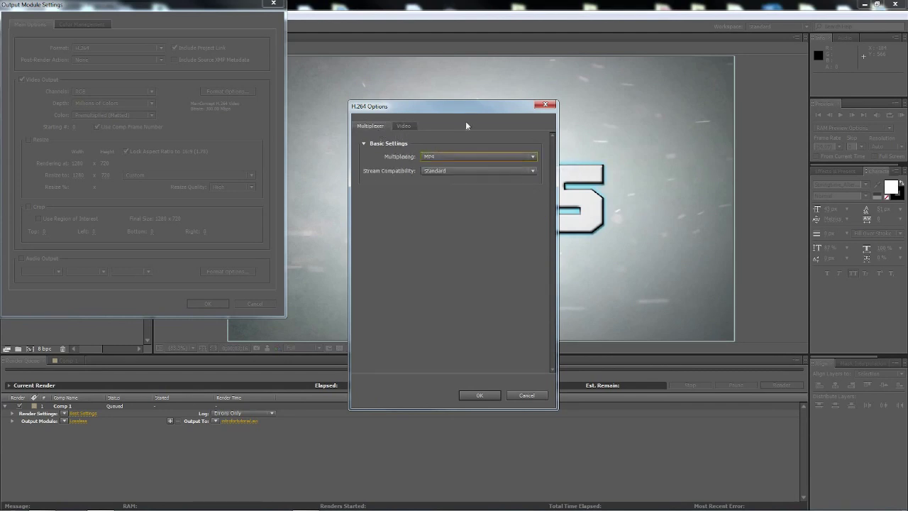
click(450, 172)
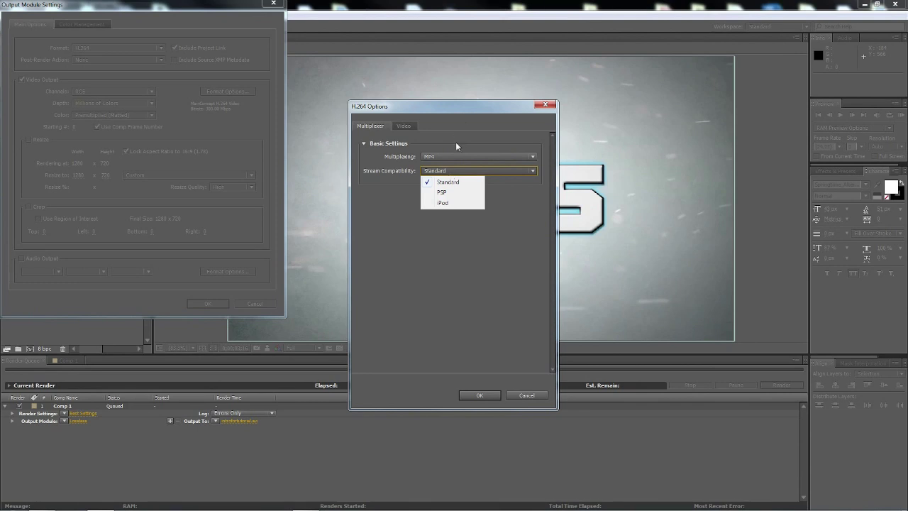
click(440, 142)
click(403, 127)
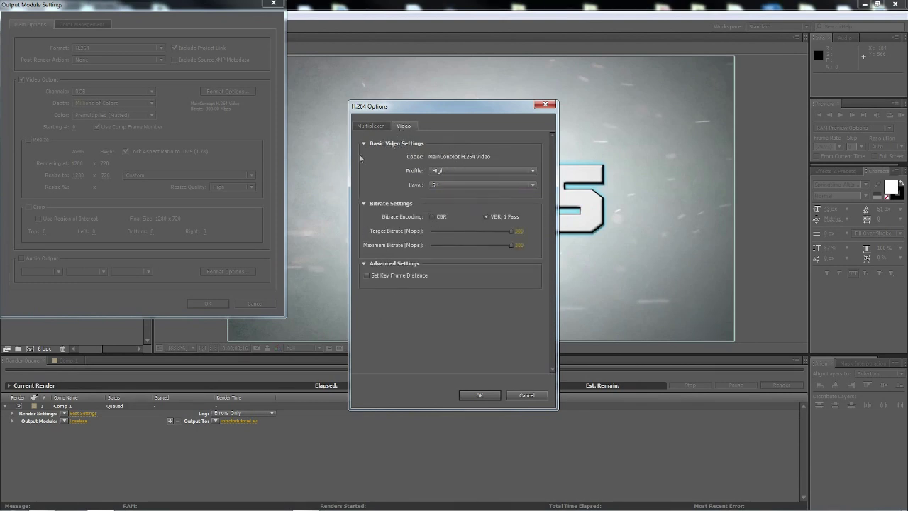
click(476, 396)
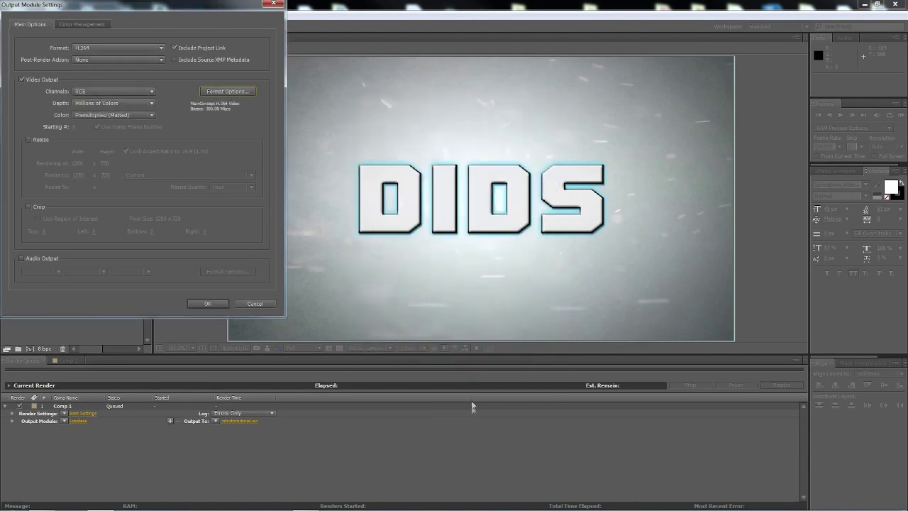
Enable Audio Output for the H.264 render.
click(227, 91)
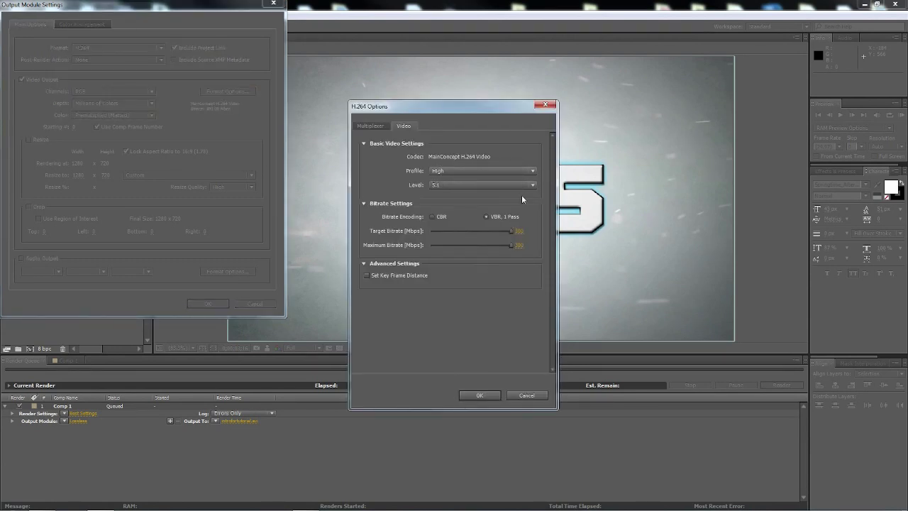
click(479, 397)
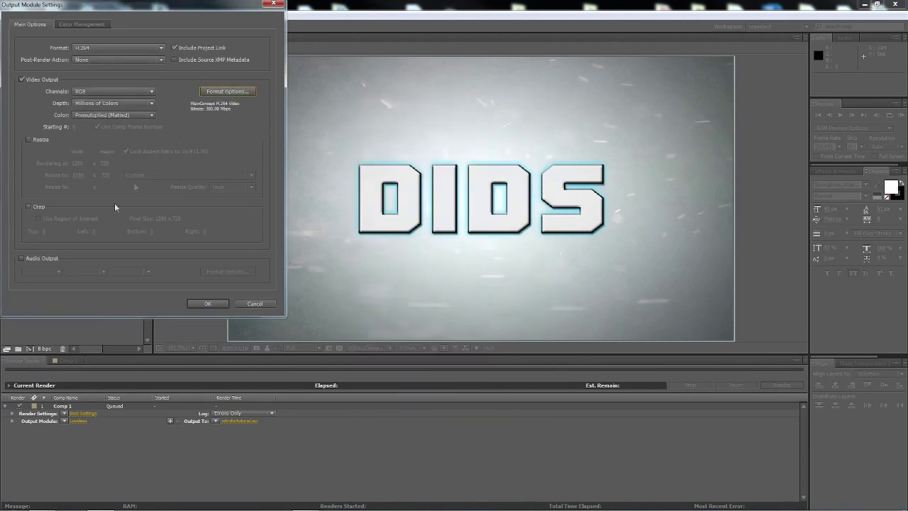
click(24, 259)
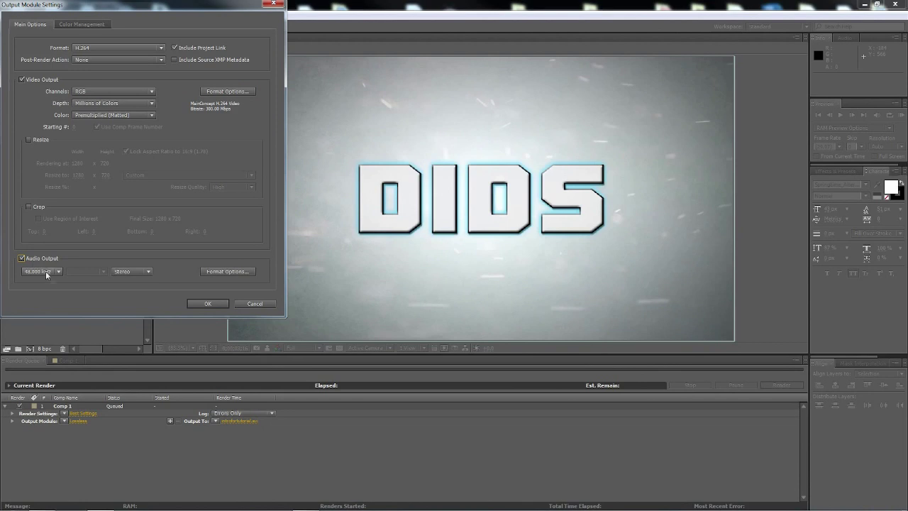
click(211, 271)
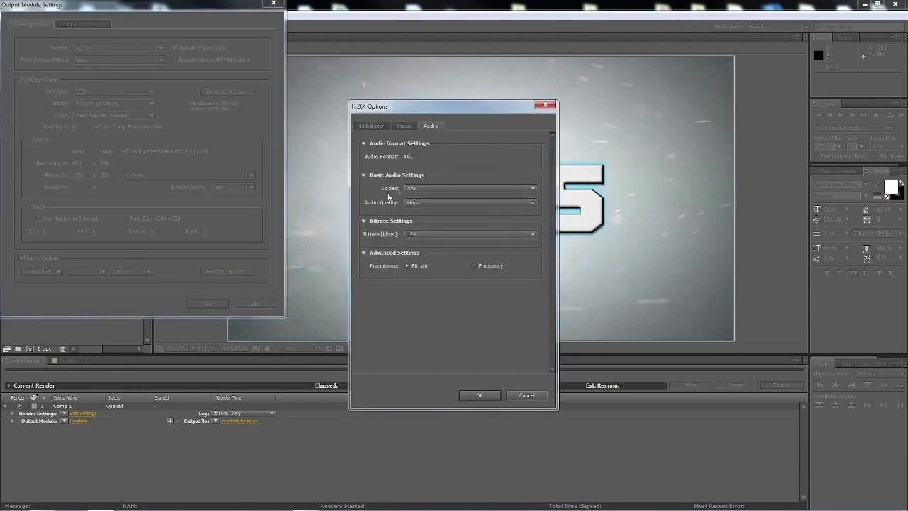
Set the audio to AAC codec, High quality, 128 kbps bitrate.
click(430, 233)
click(431, 233)
click(424, 205)
click(447, 177)
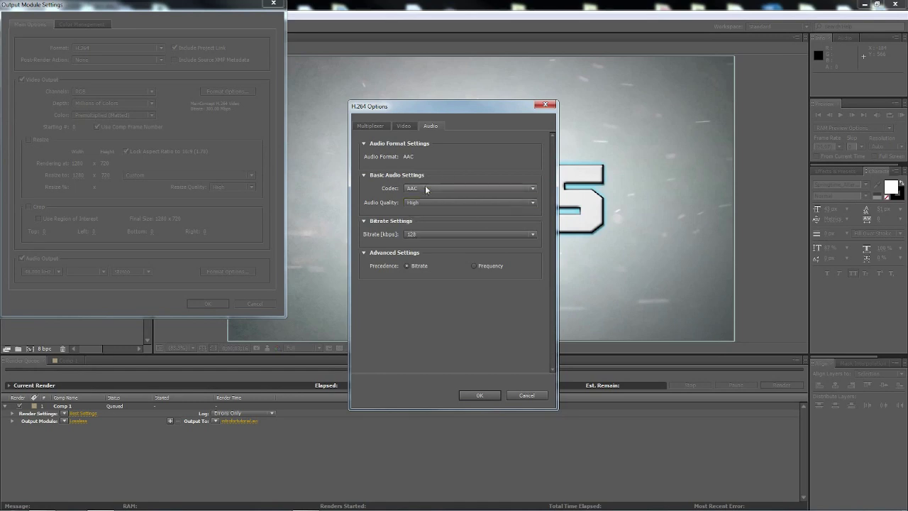
click(426, 188)
click(452, 176)
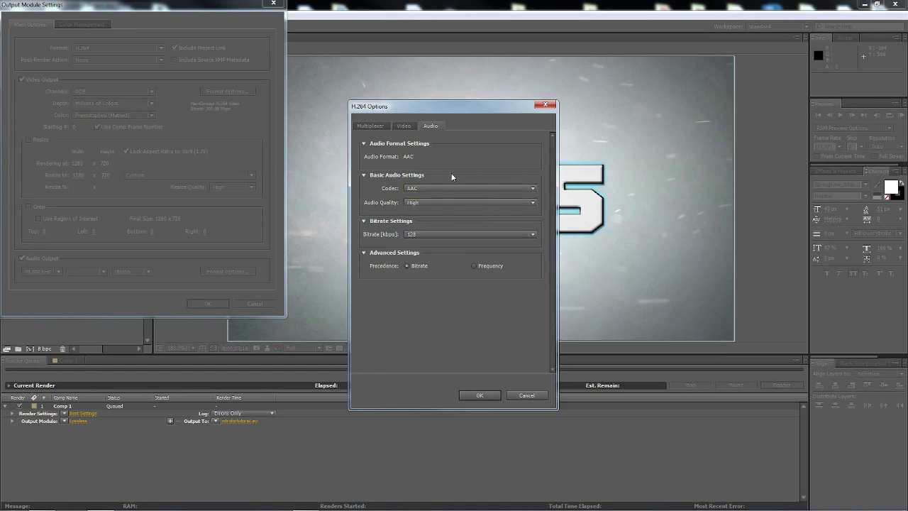
click(401, 126)
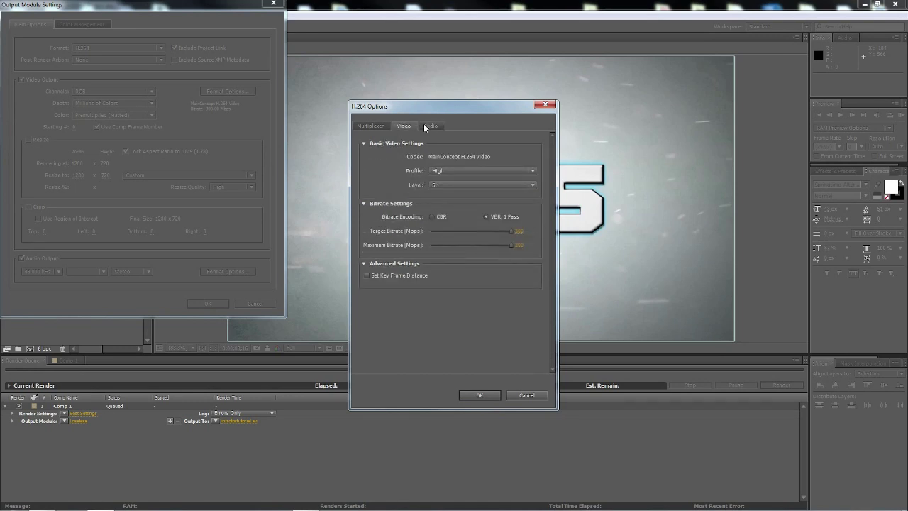
click(429, 126)
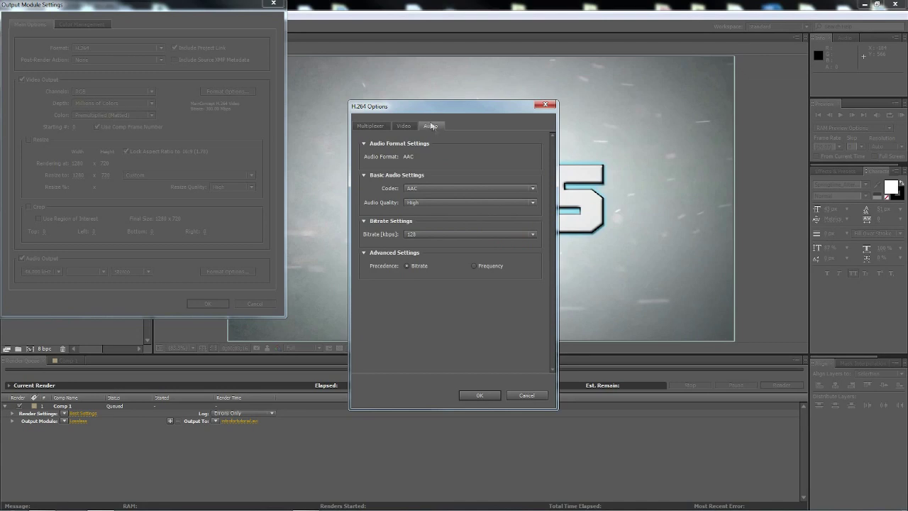
click(455, 237)
click(516, 352)
Keep the 48.000 kHz sample rate, save the Custom: H.264 output module, and start rendering Comp 1.
click(480, 397)
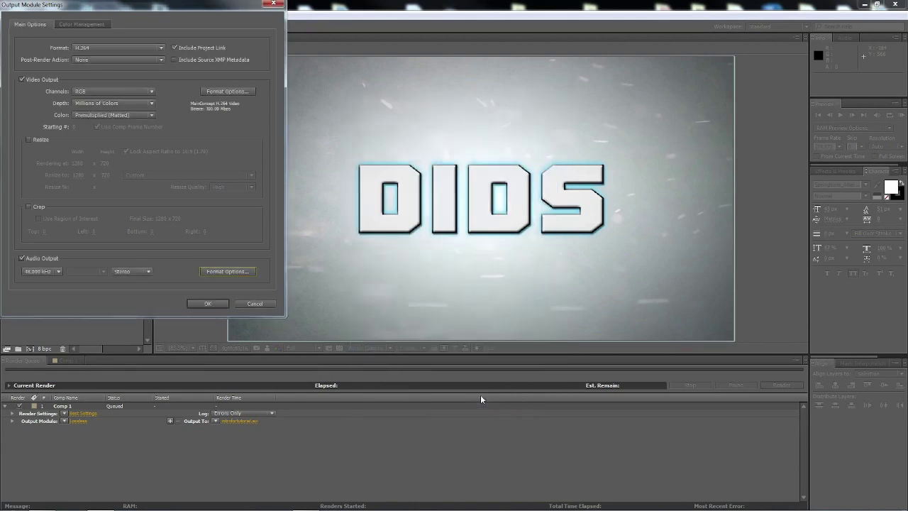
click(47, 275)
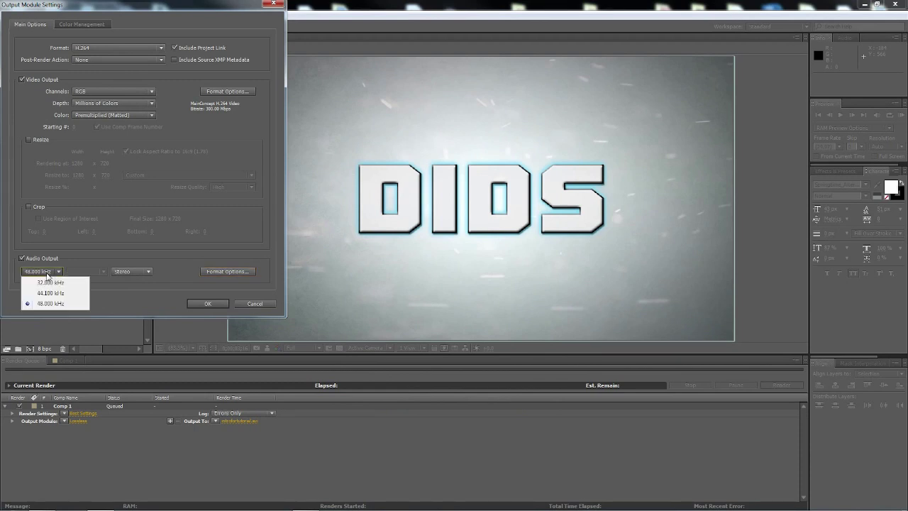
click(112, 297)
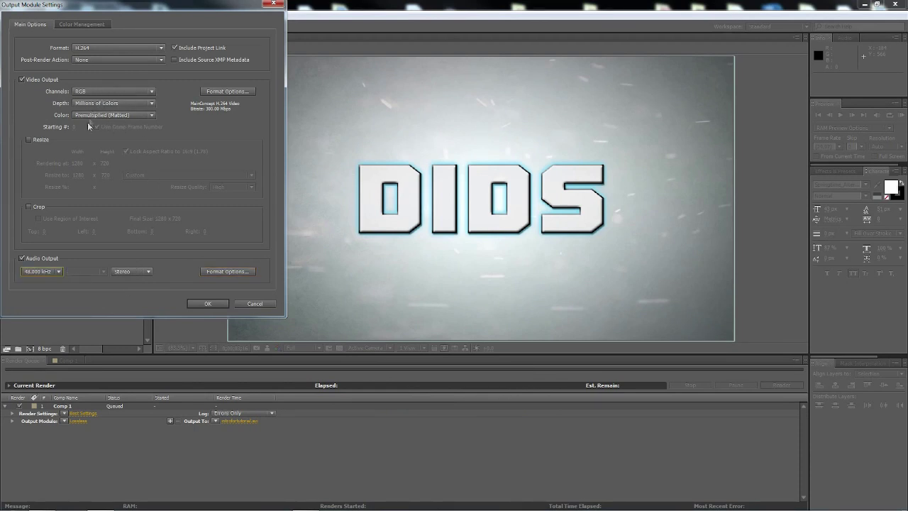
click(81, 24)
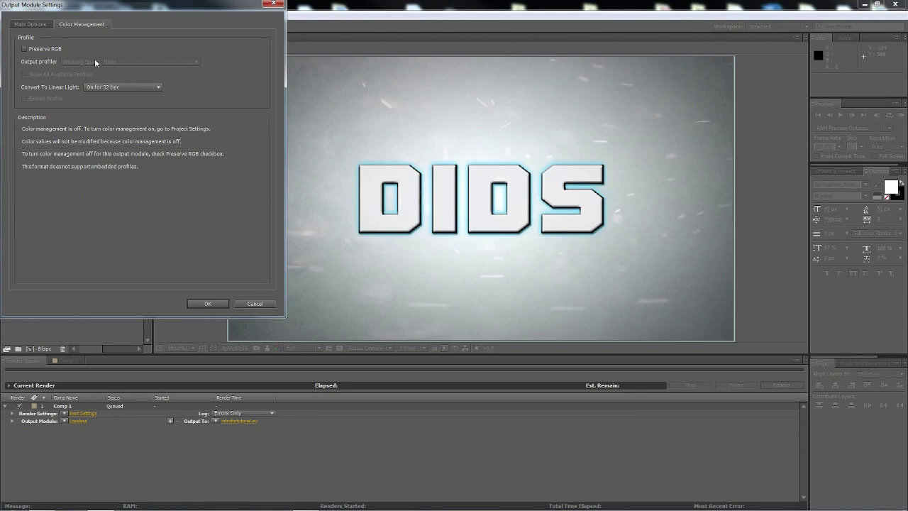
click(37, 26)
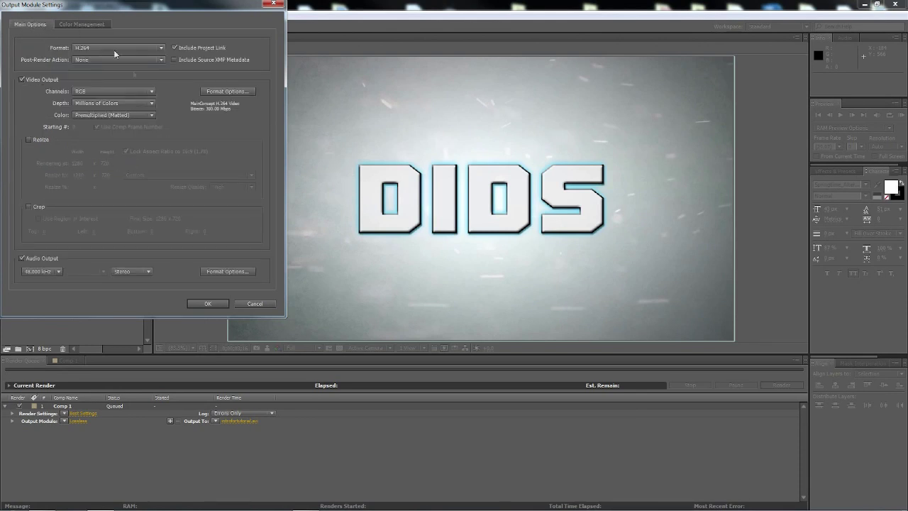
click(202, 305)
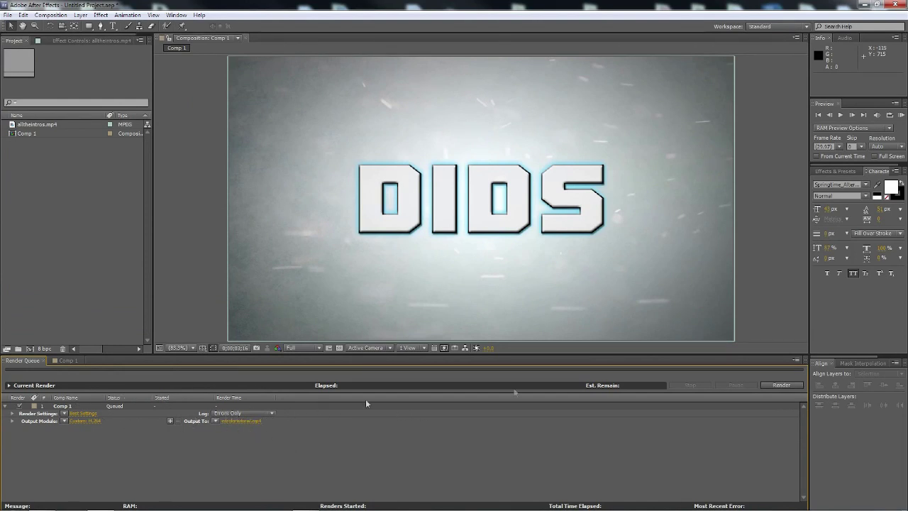
click(771, 386)
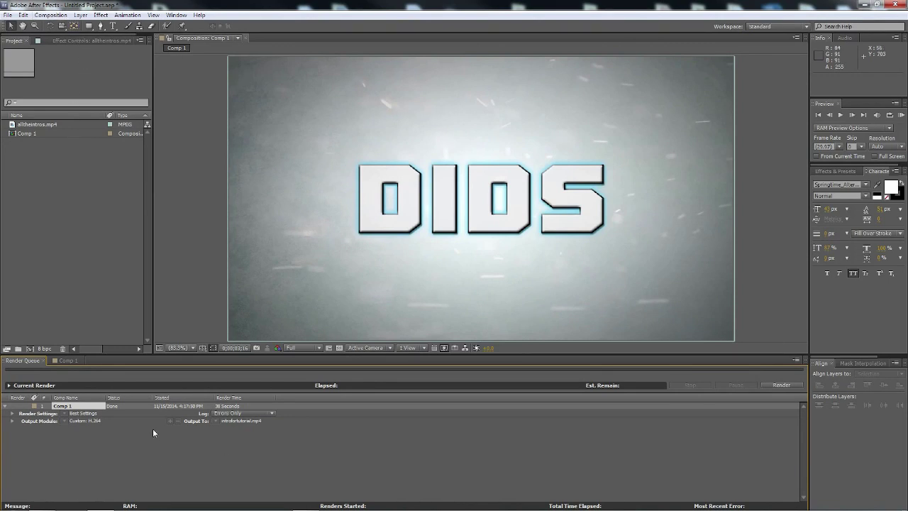
Let the Comp 1 render finish (Done in 38 seconds), then return to the Comp 1 timeline.
click(69, 361)
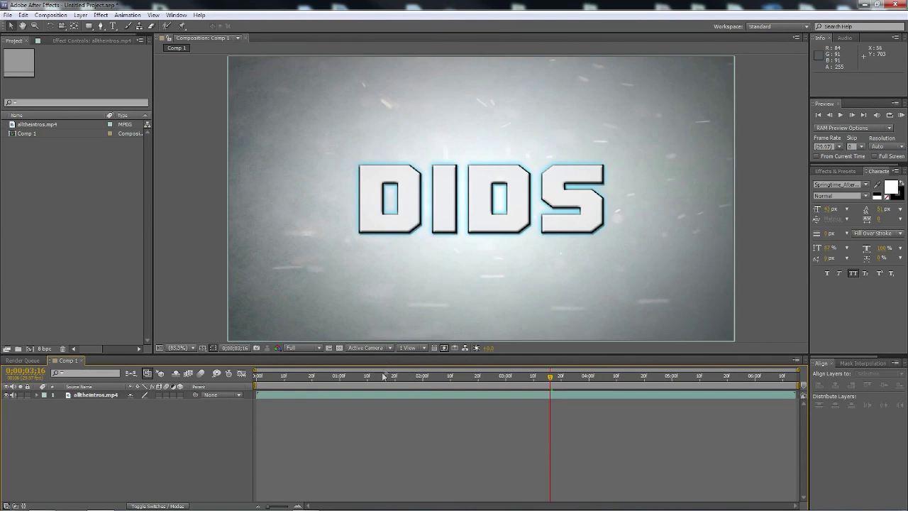
Move the Comp 1 time indicator back to 0;00;01;00.
click(340, 375)
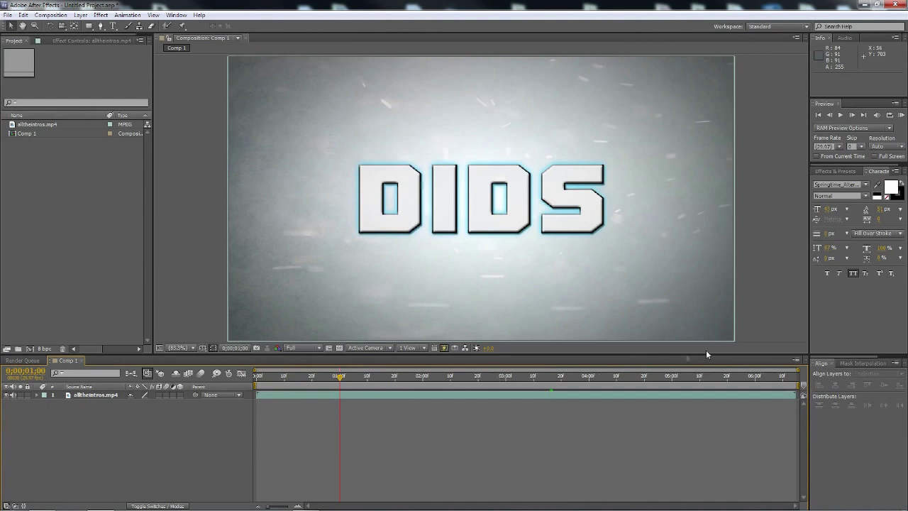